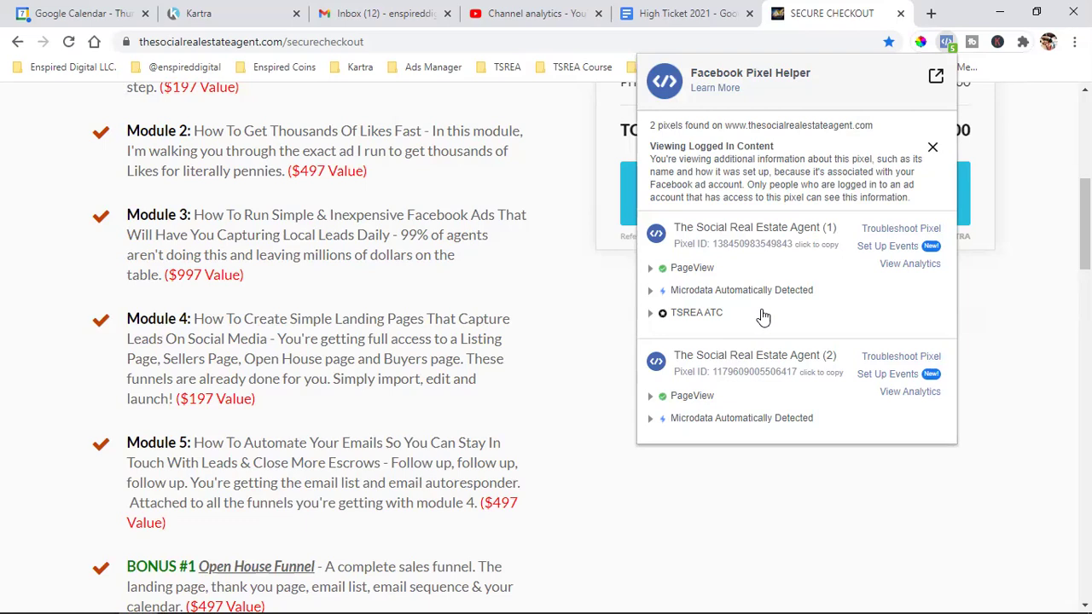
# Close the Facebook Pixel Helper details and open The Social Real Estate Agent (1) ad account bookmark in a new browser tab
pyautogui.click(912, 486)
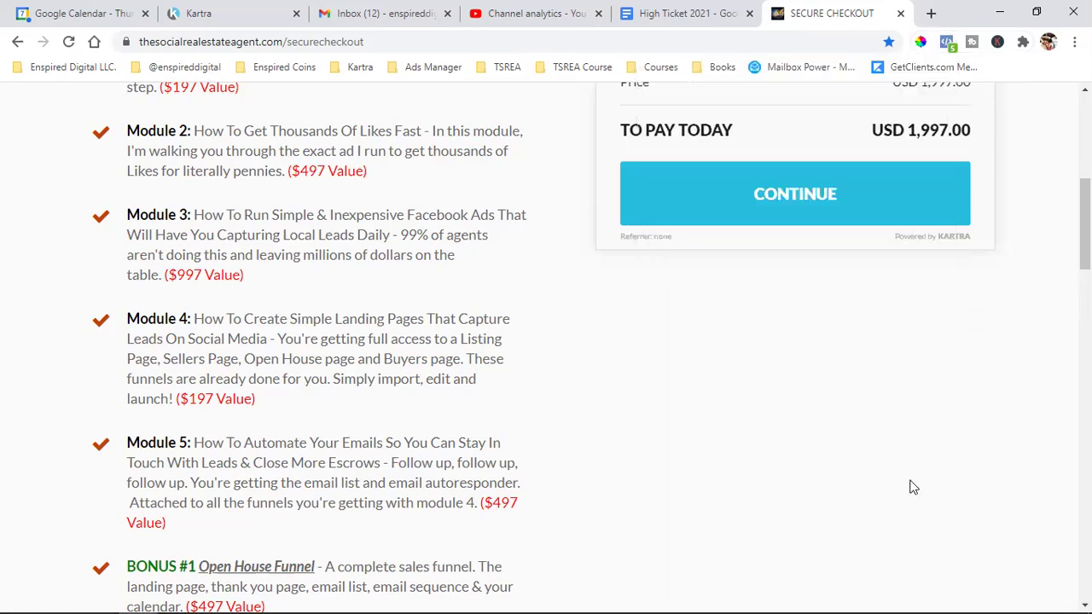
pyautogui.scroll(3, 912, 485)
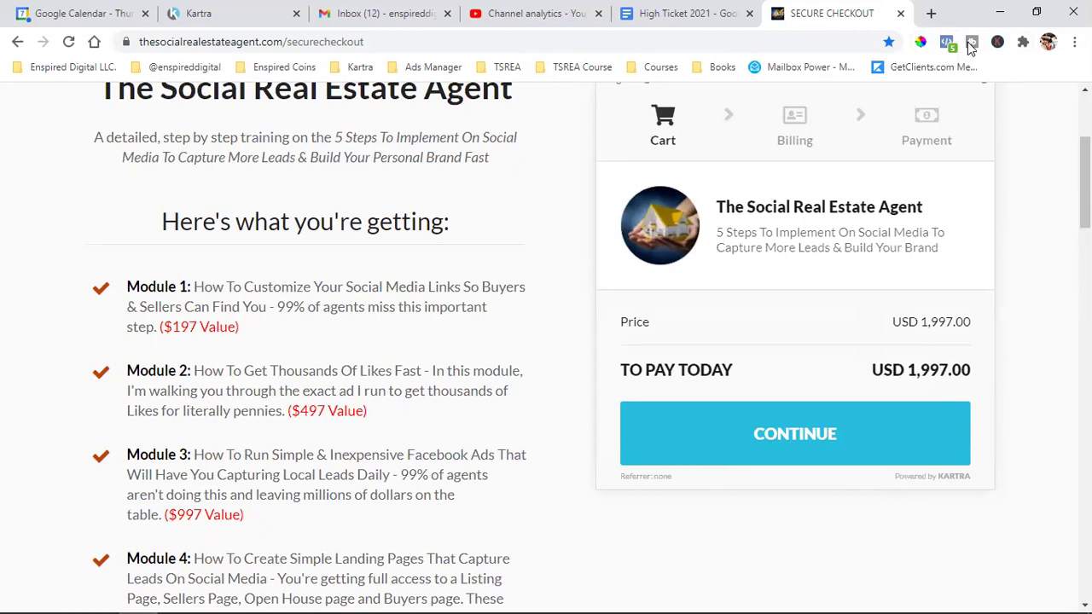
pyautogui.click(931, 13)
pyautogui.click(359, 68)
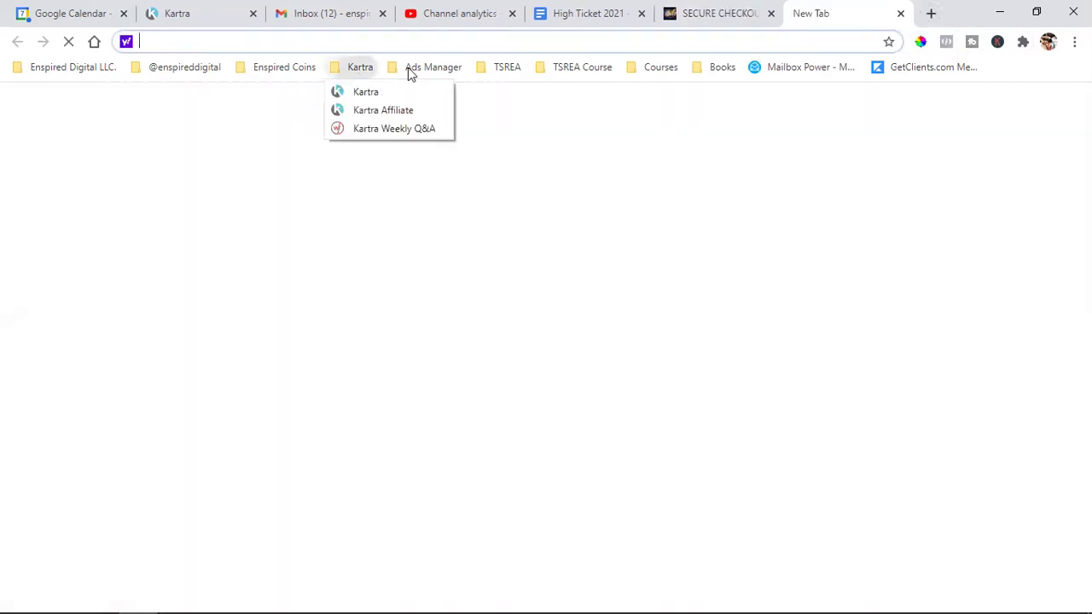
pyautogui.moveTo(510, 70)
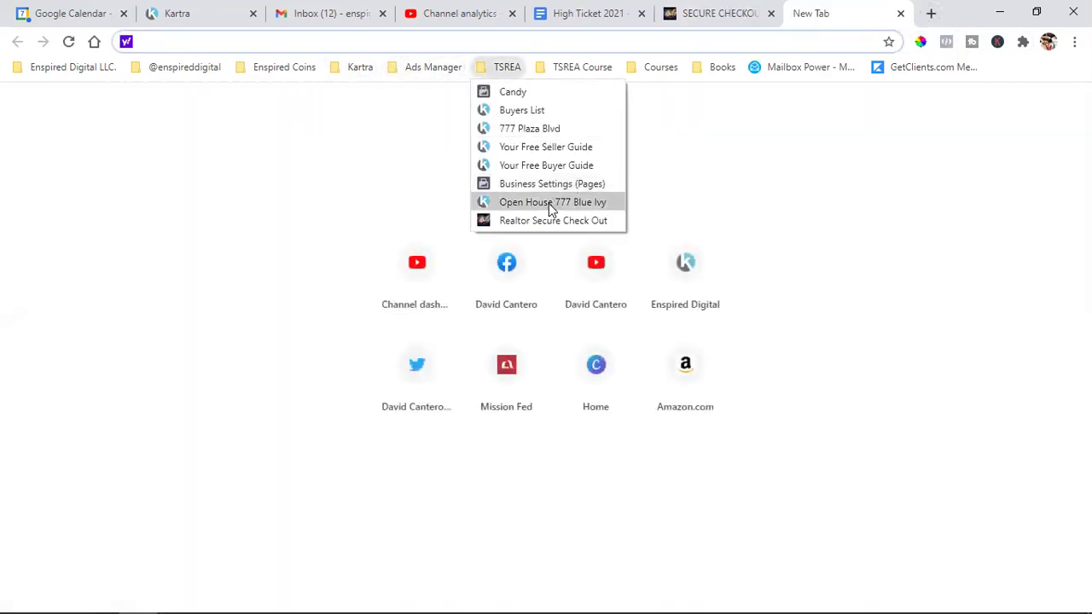
pyautogui.moveTo(582, 67)
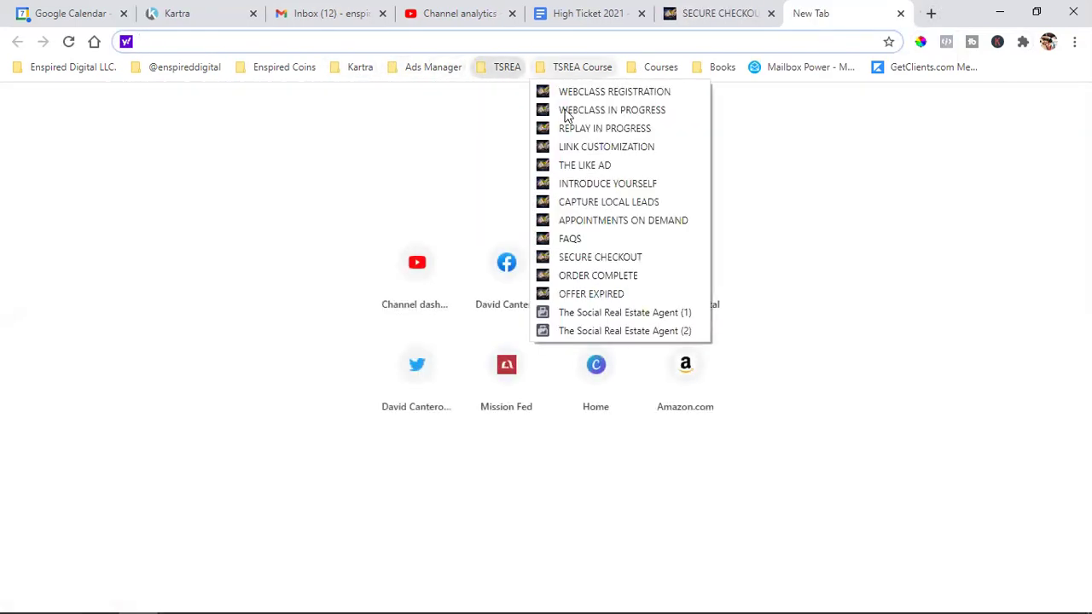
pyautogui.click(600, 314)
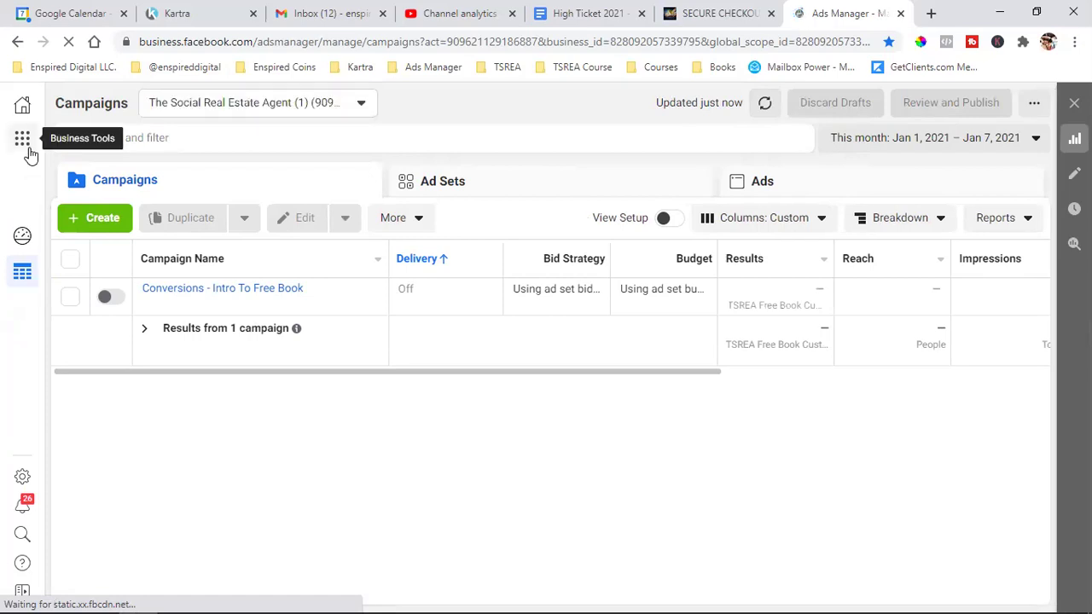
# Open the Audiences page for The Social Real Estate Agent (1) ad account, checking the secure checkout page while it loads
pyautogui.click(26, 142)
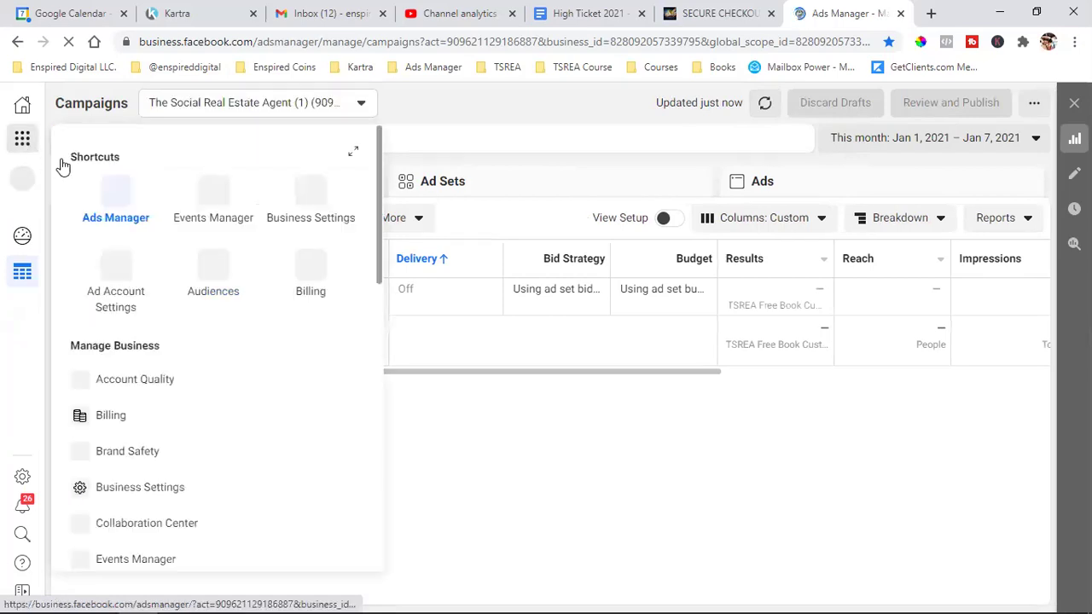
pyautogui.click(219, 288)
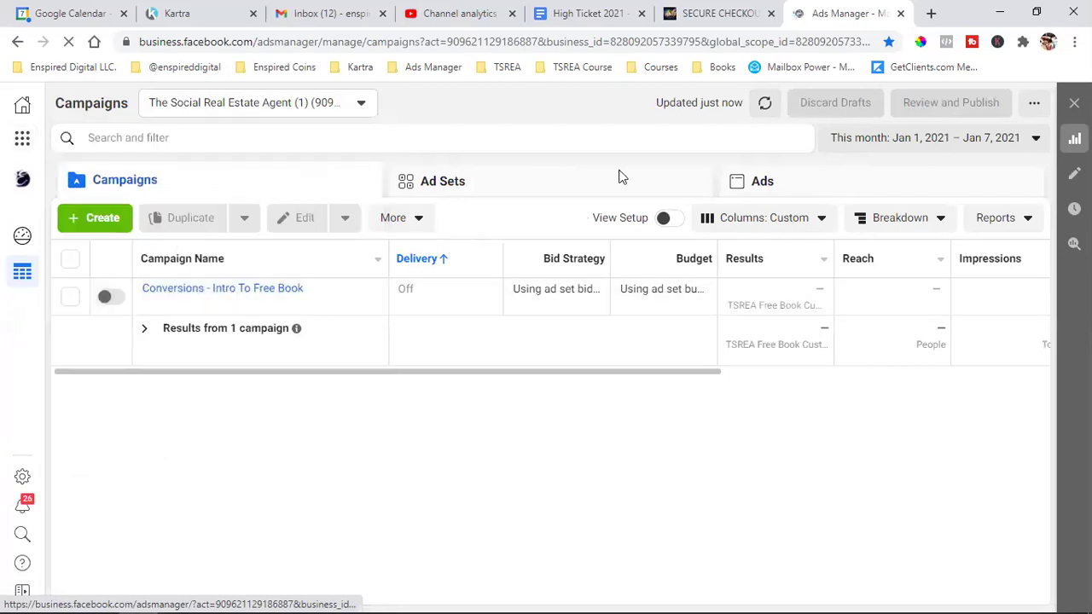
pyautogui.click(708, 12)
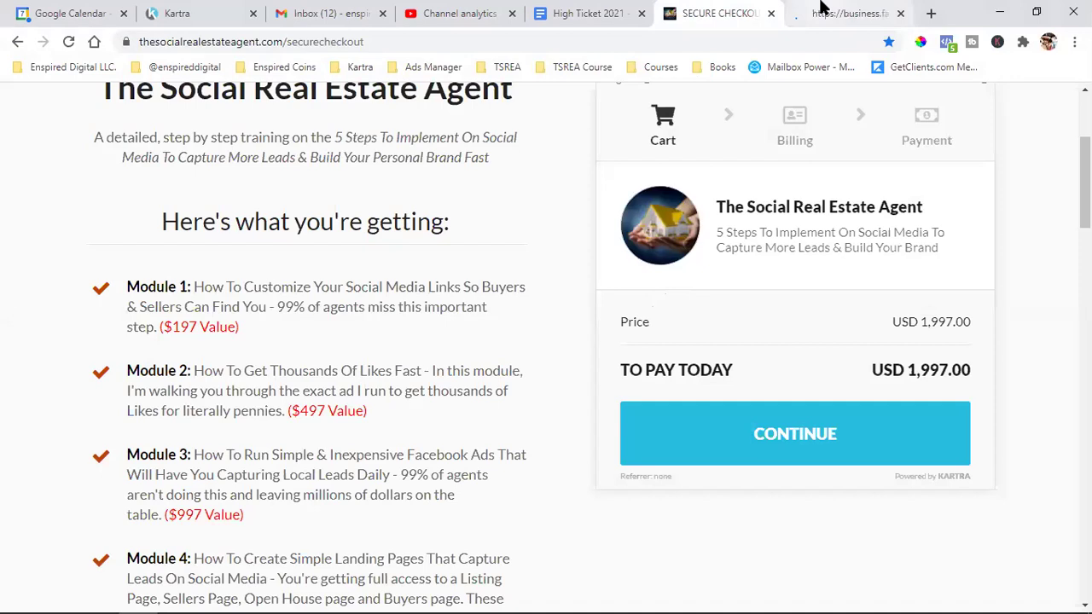
pyautogui.hotkey('ctrl', 'Tab')
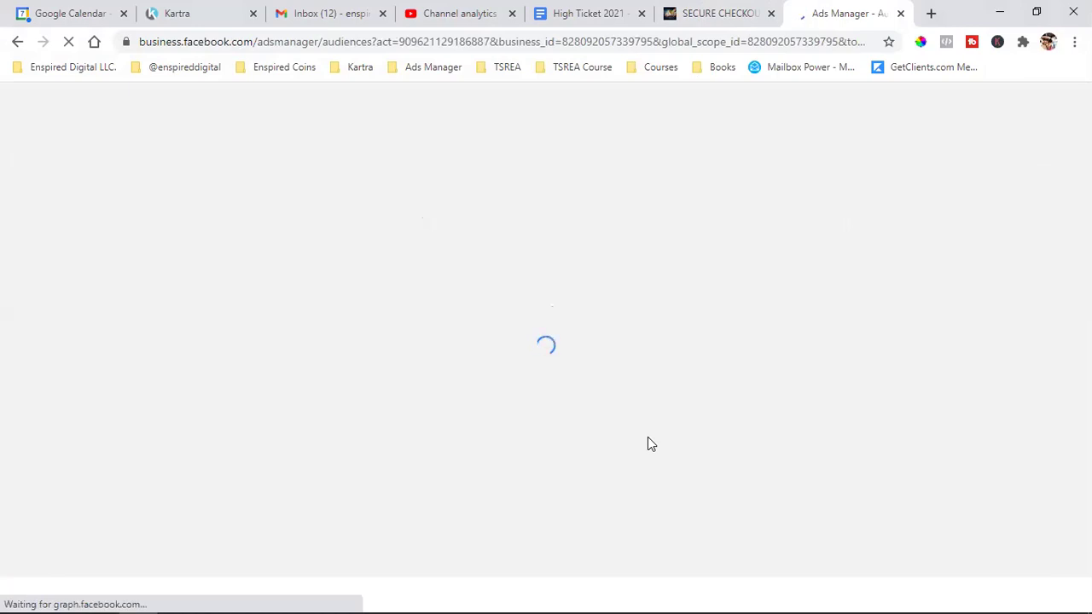
# Open the ORDER COMPLETE bookmark from TSREA Course in a new browser tab and inspect its pixels with Facebook Pixel Helper
pyautogui.click(931, 13)
pyautogui.click(587, 67)
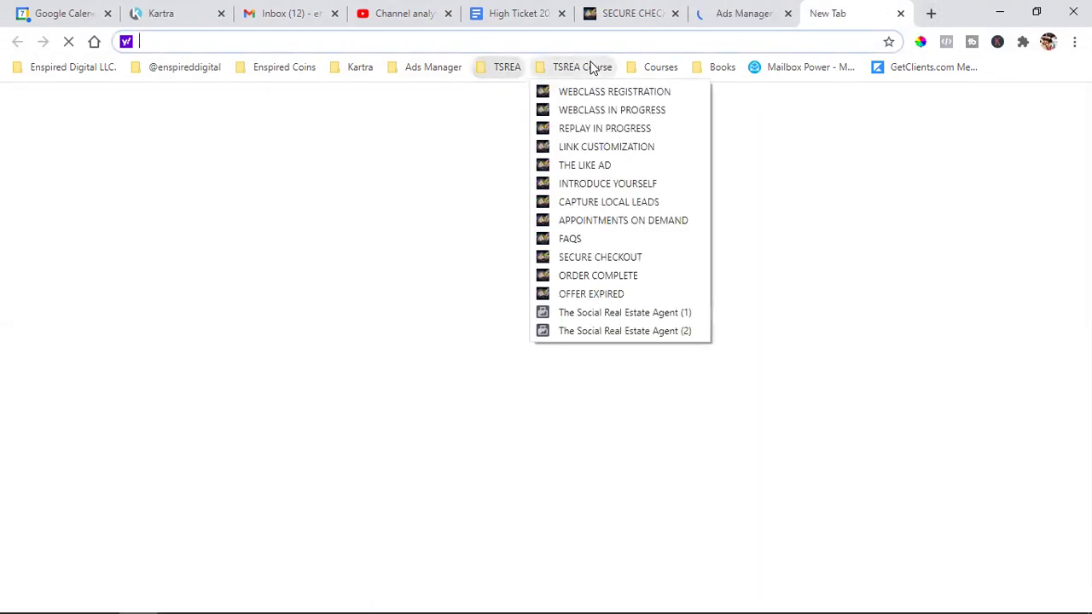
pyautogui.click(628, 278)
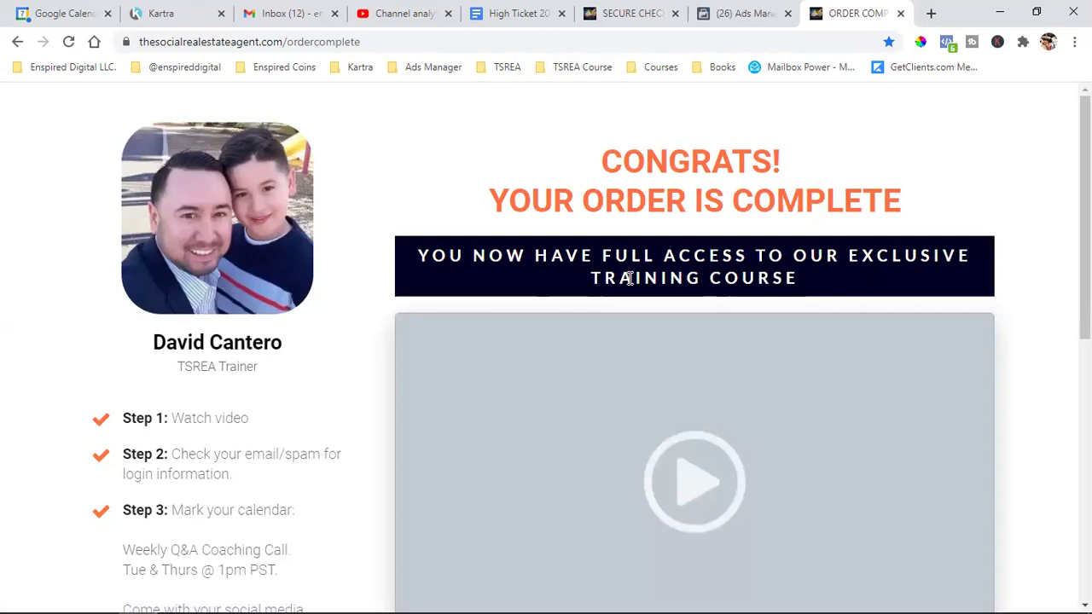
pyautogui.click(947, 43)
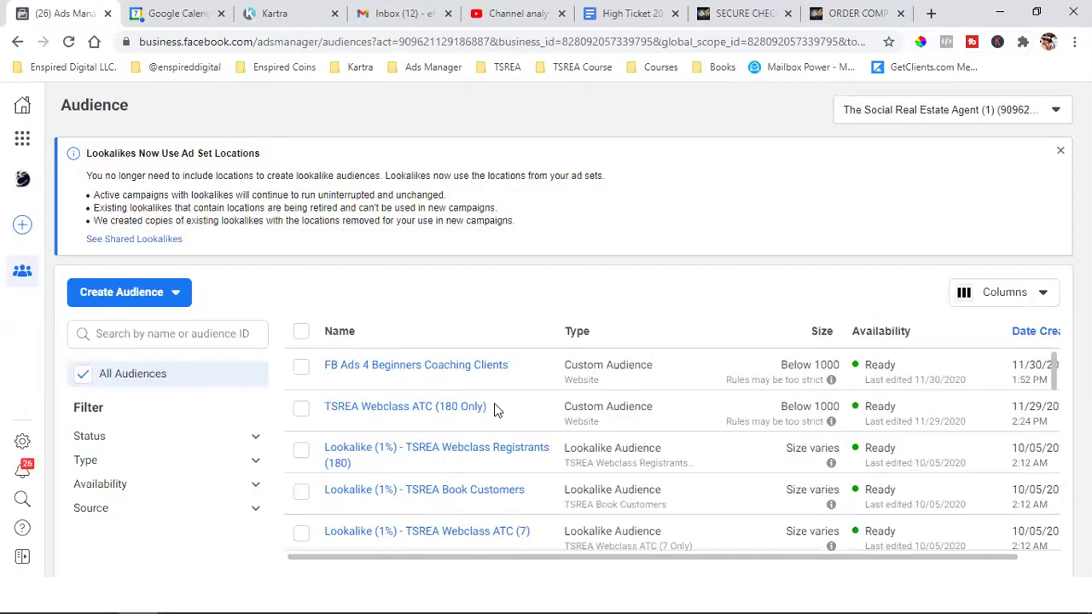
# Select the TSREA Webclass ATC (180 Only) audience in Ads Manager and view its rules
pyautogui.moveTo(439, 408)
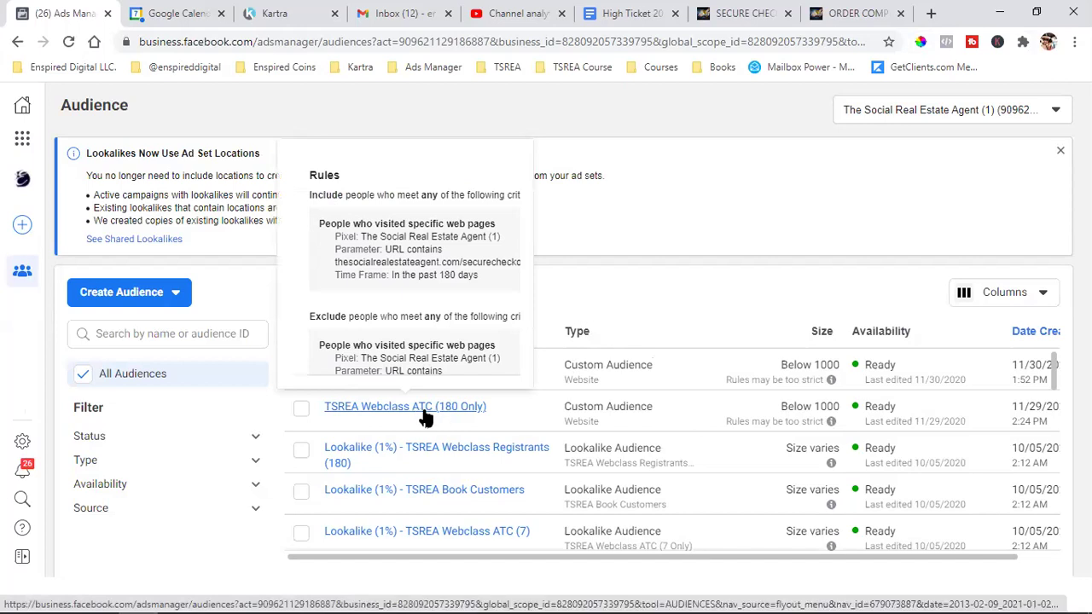
pyautogui.click(301, 411)
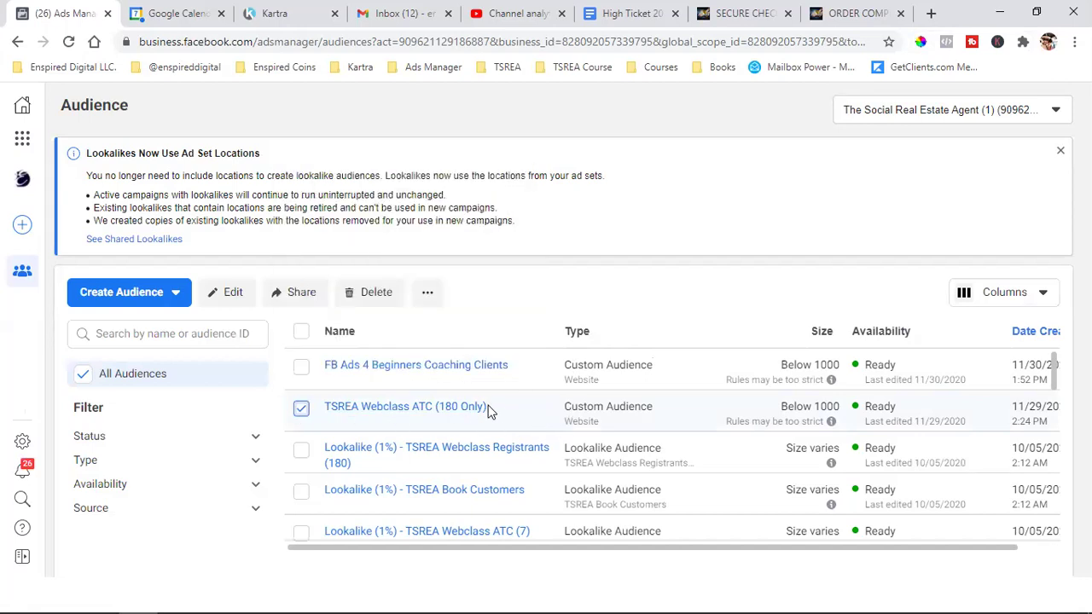
pyautogui.moveTo(445, 411)
# Find the TSREA Webclass Page Views (180 Only) audience in the audience list and select it
pyautogui.scroll(-1, 628, 408)
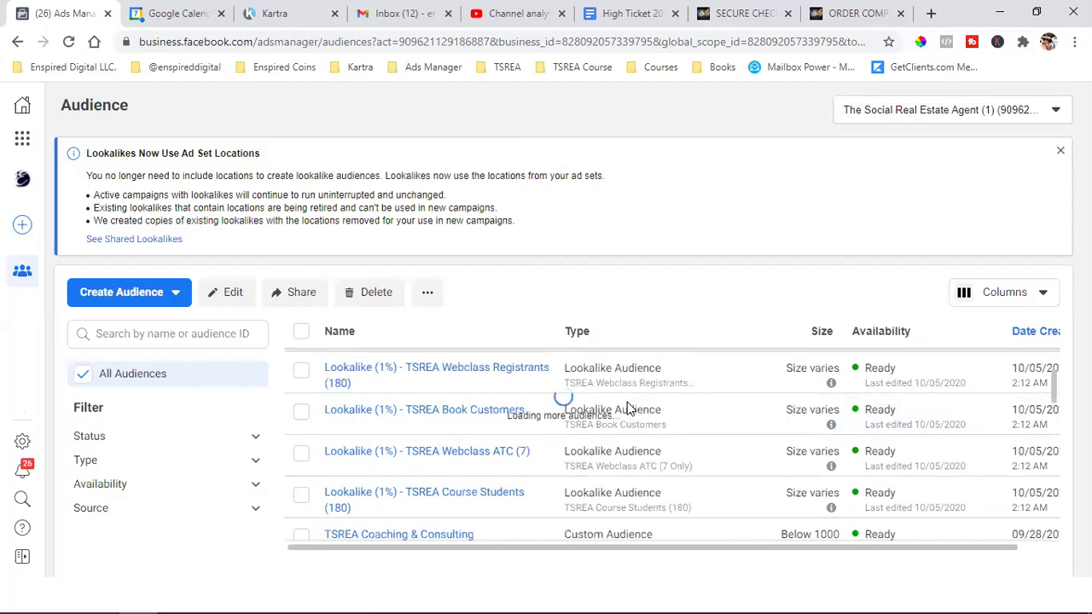
pyautogui.scroll(-1, 588, 426)
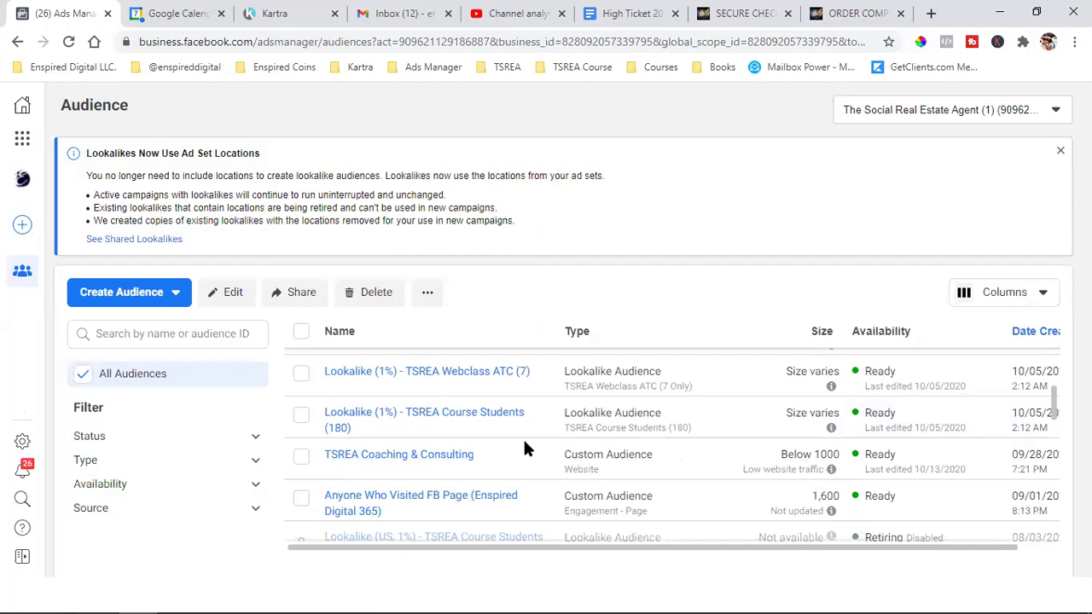
pyautogui.scroll(-1, 522, 444)
pyautogui.scroll(-2, 528, 448)
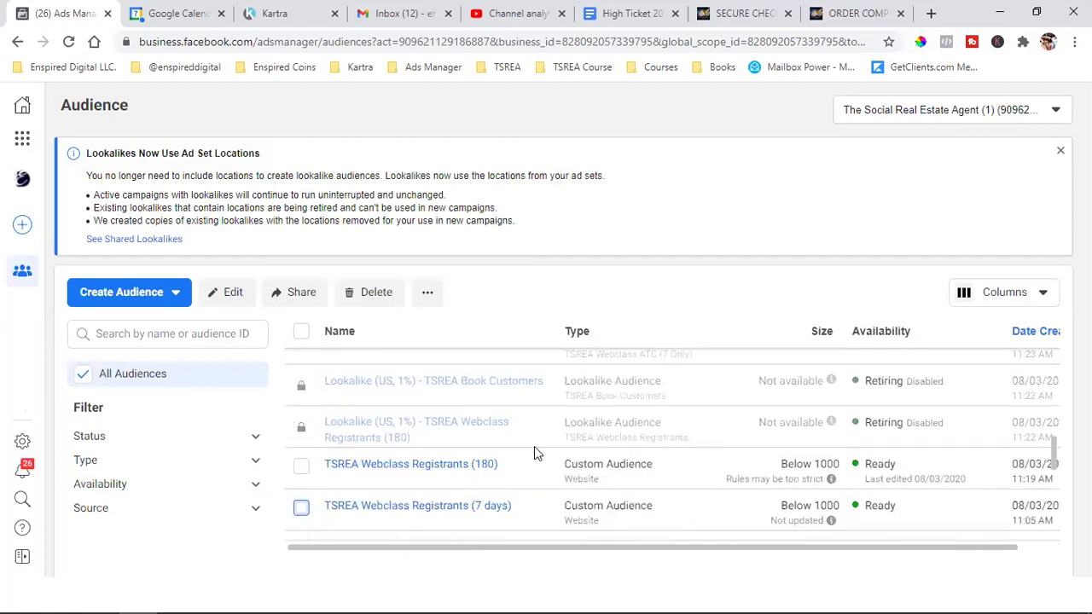
pyautogui.scroll(-2, 533, 452)
pyautogui.scroll(-1, 534, 456)
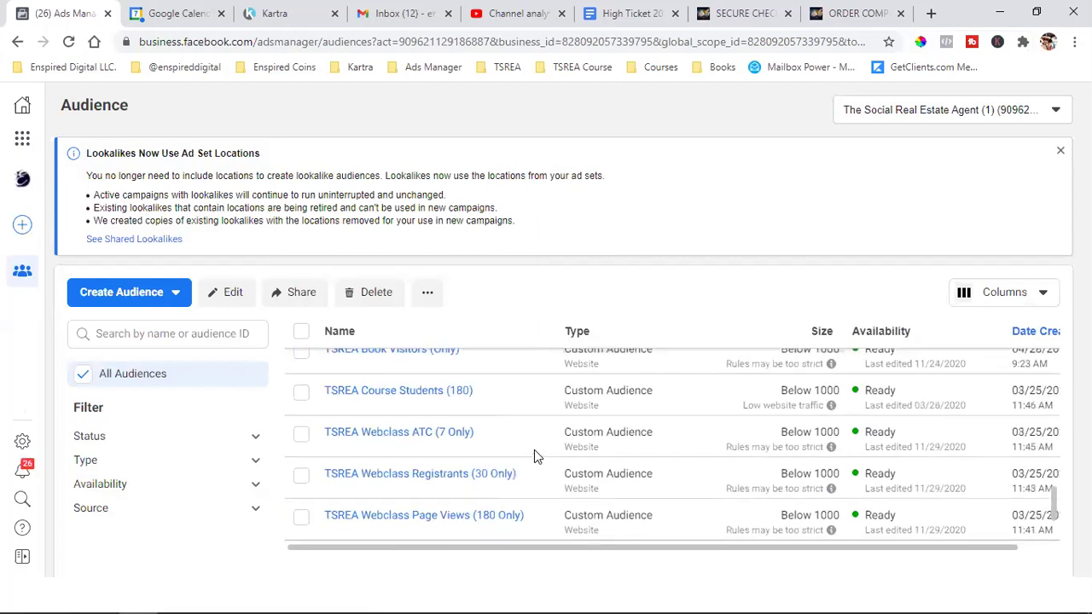
pyautogui.scroll(-1, 490, 482)
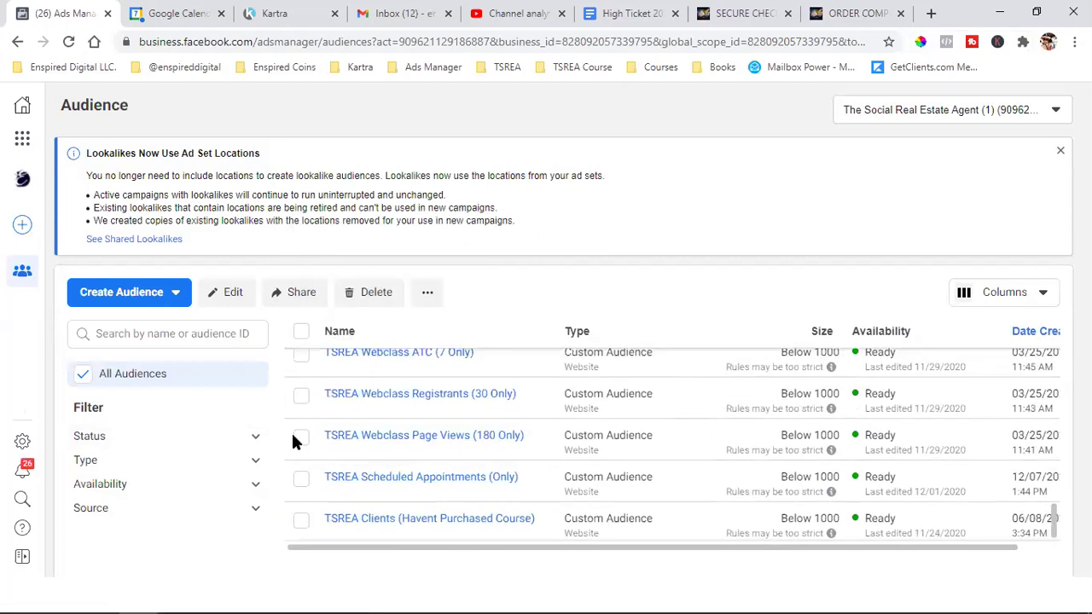
pyautogui.click(300, 439)
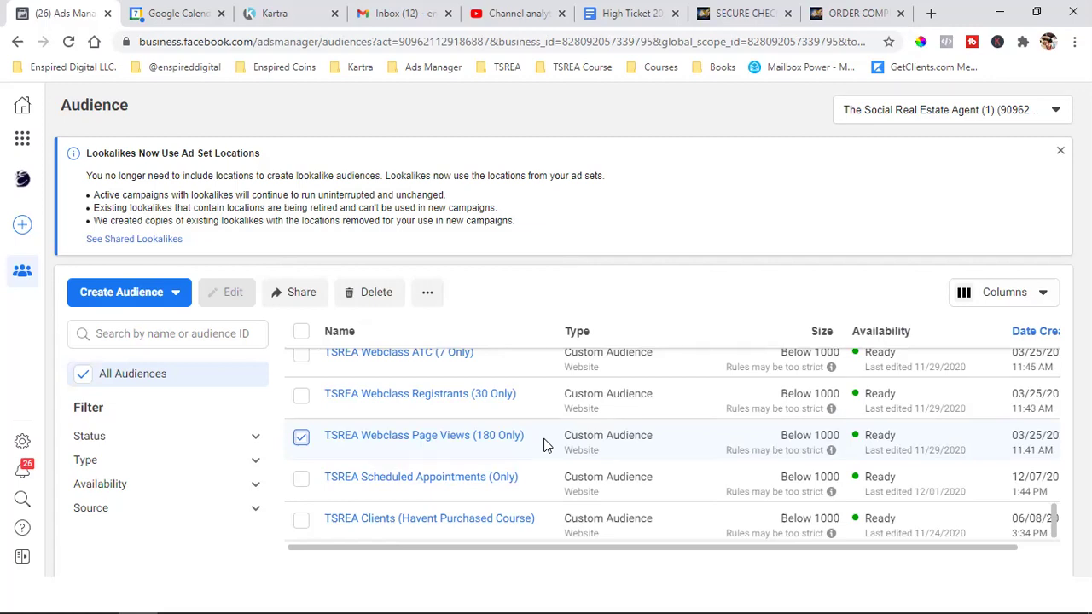
# Switch the selection from TSREA Webclass Page Views (180 Only) to TSREA Course Students (180) and view that audience's rules
pyautogui.scroll(2, 546, 445)
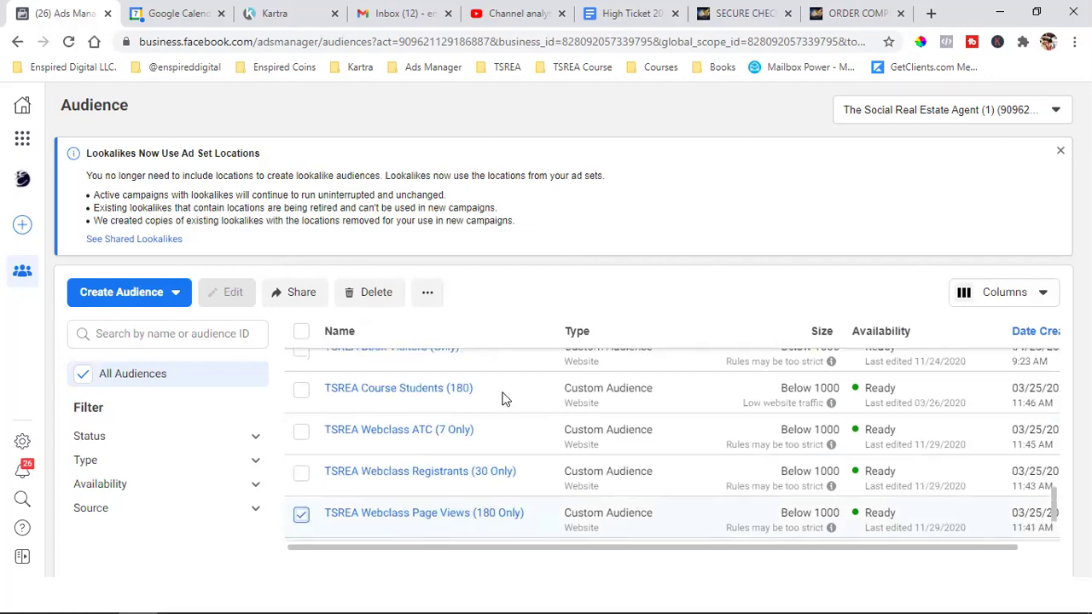
pyautogui.click(302, 392)
pyautogui.click(301, 514)
pyautogui.moveTo(404, 399)
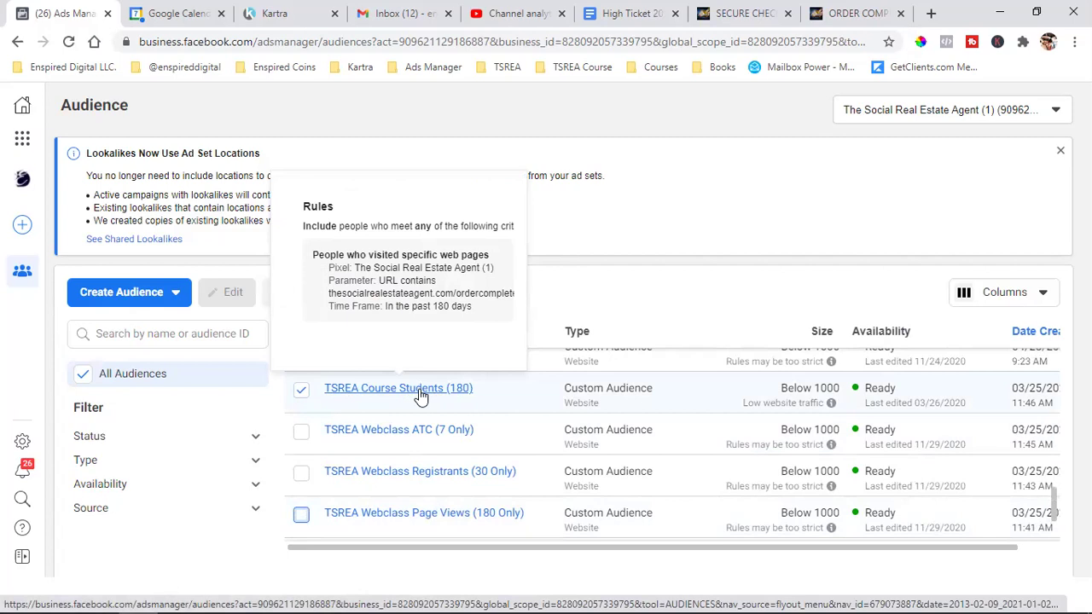
# Return to the order complete page, then close it together with the secure checkout page
pyautogui.click(848, 12)
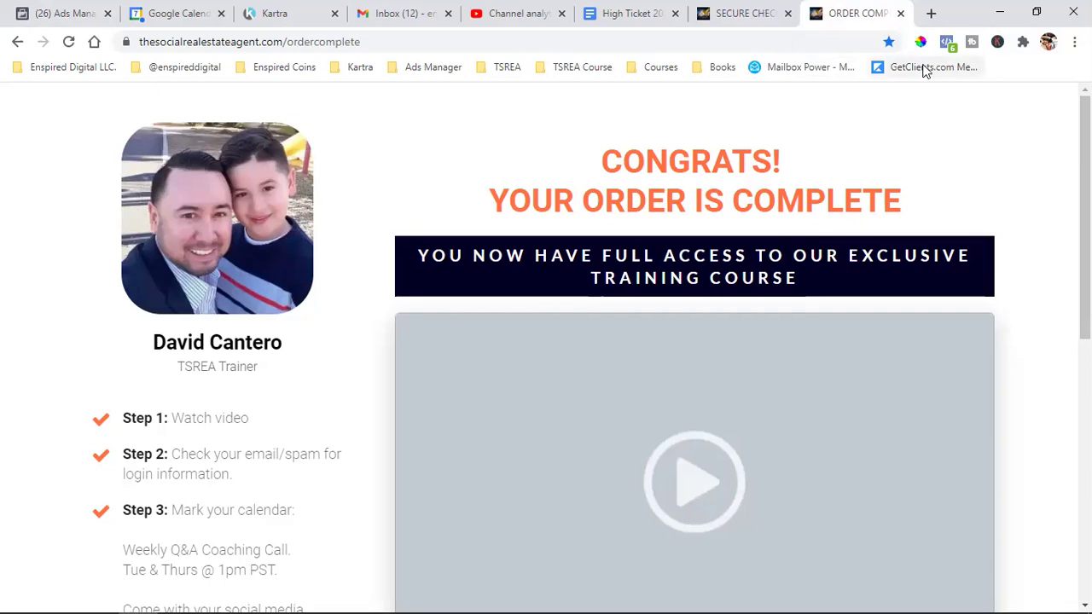
pyautogui.click(900, 14)
pyautogui.click(900, 13)
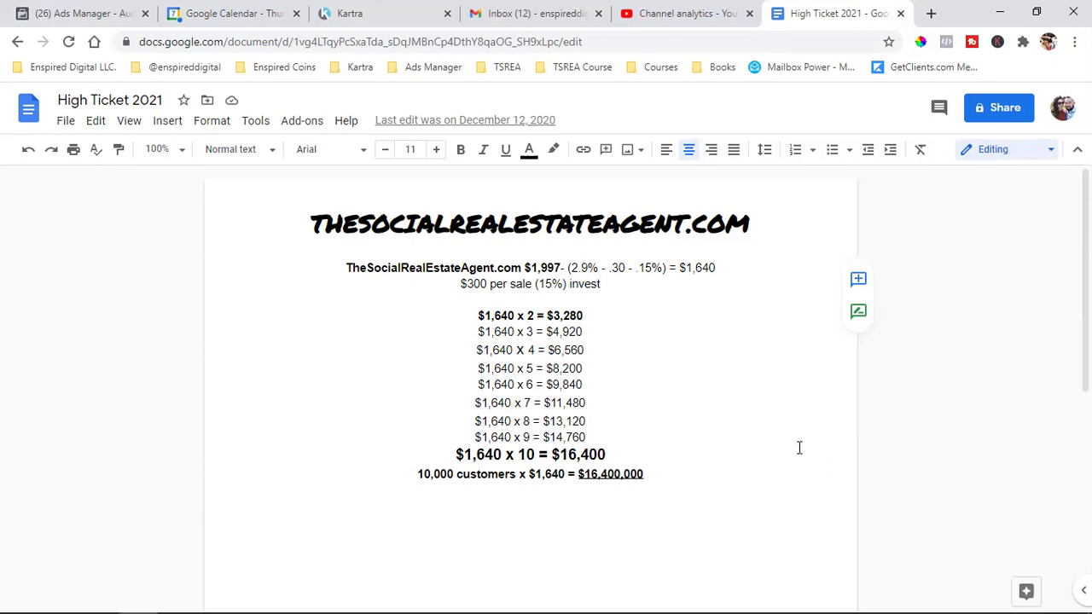
# Return to the Ads Manager audiences and start a new custom audience with Customer list as the source
pyautogui.click(59, 8)
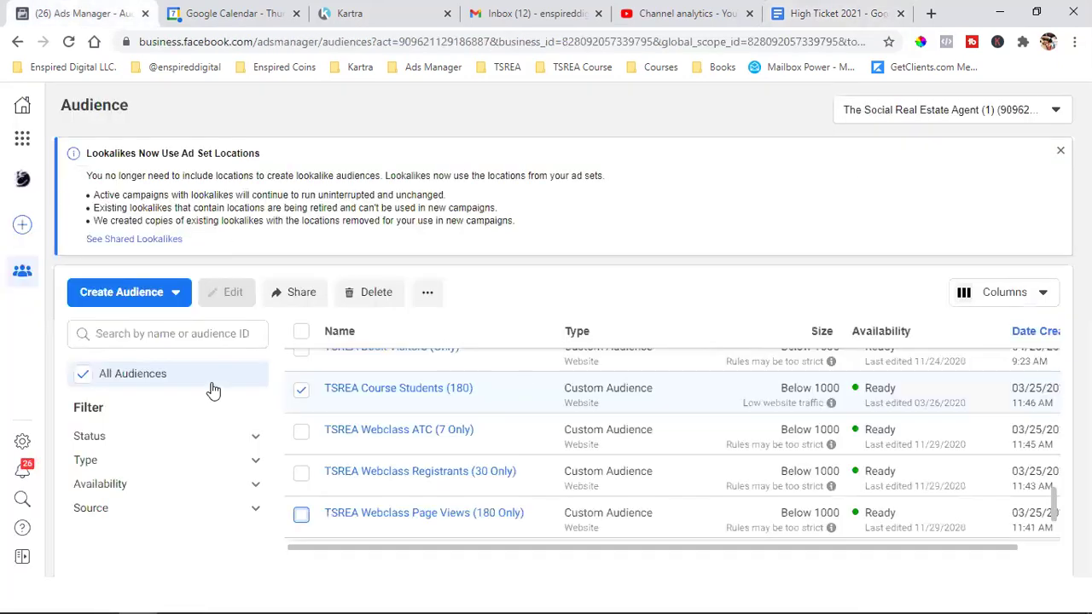
pyautogui.click(118, 299)
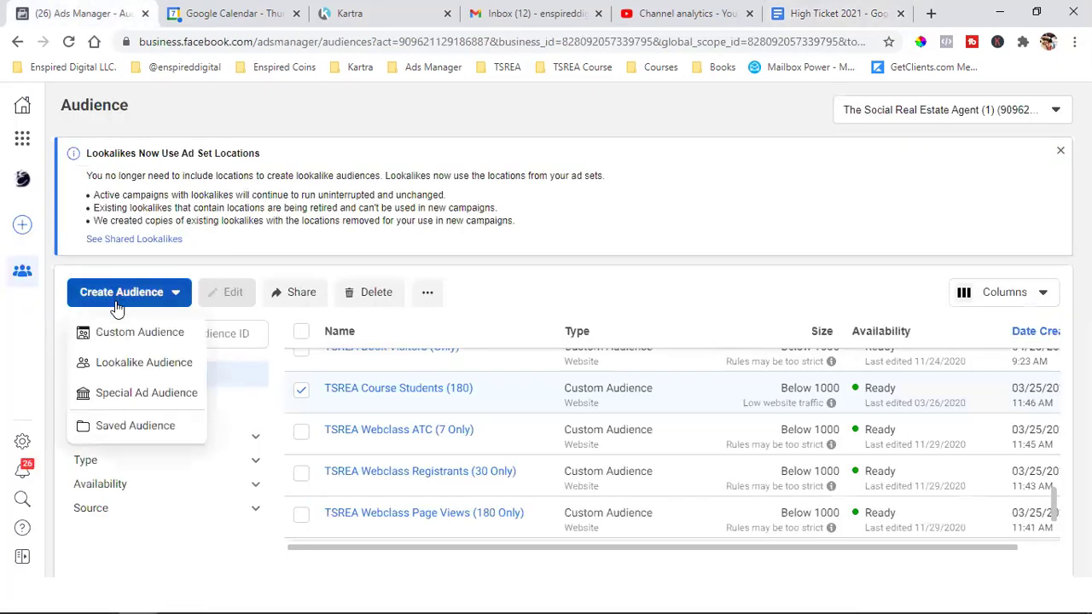
pyautogui.click(146, 339)
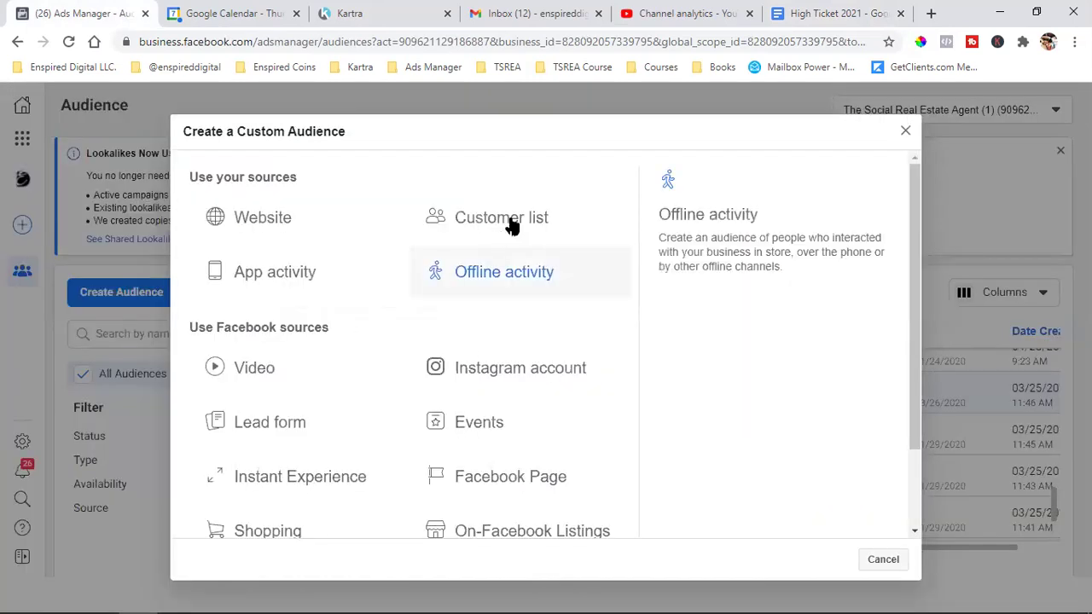
pyautogui.click(509, 221)
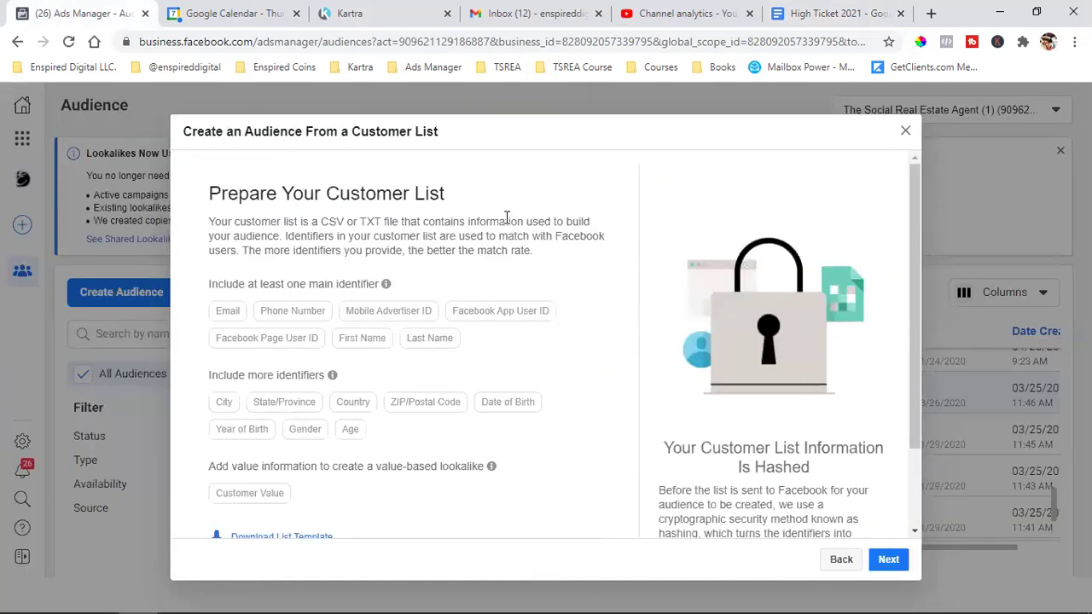
# Review the customer list identifiers, continue, and specify that the list includes a column for customer value
pyautogui.scroll(-2, 419, 368)
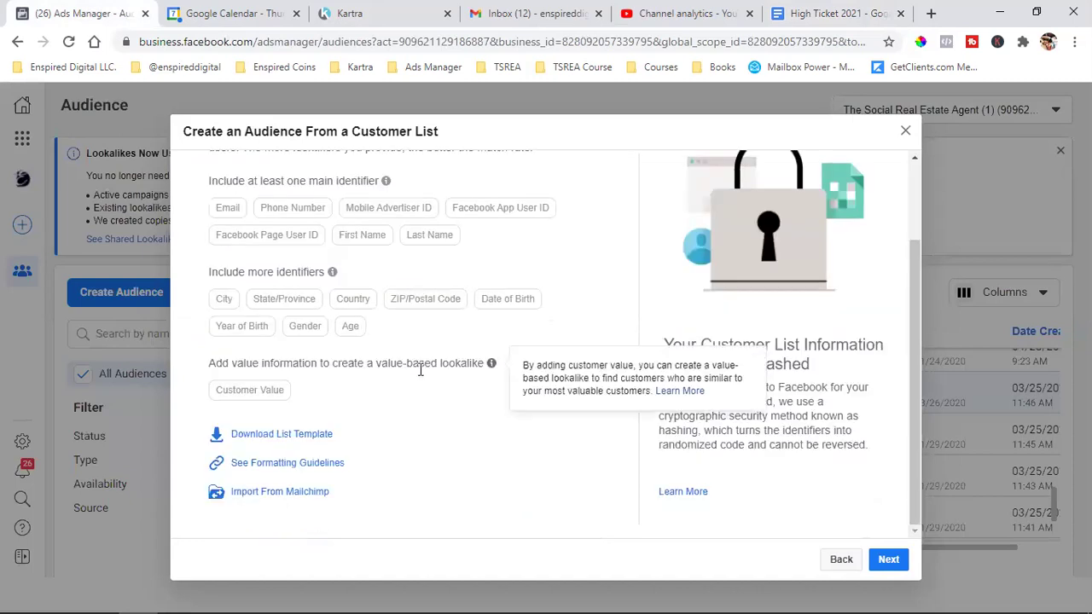
pyautogui.scroll(2, 418, 313)
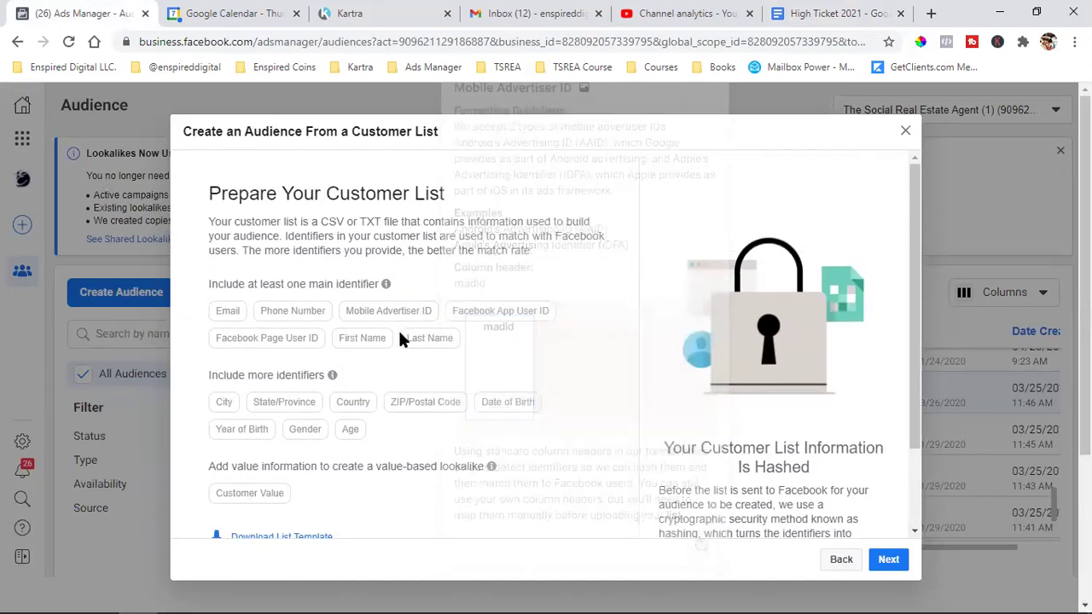
pyautogui.scroll(-1, 491, 433)
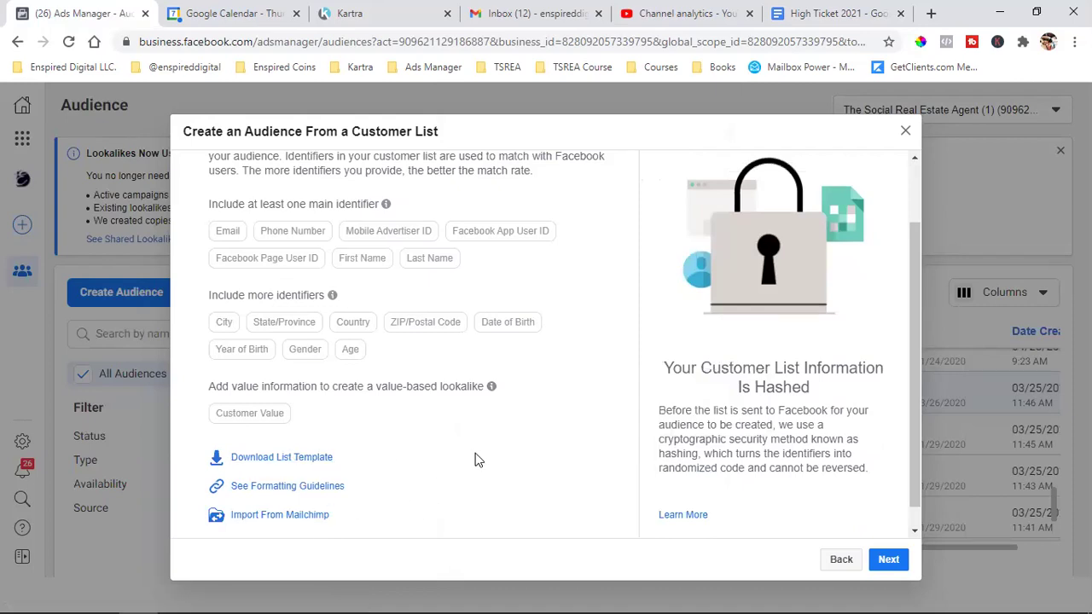
pyautogui.scroll(1, 475, 456)
pyautogui.scroll(-2, 493, 421)
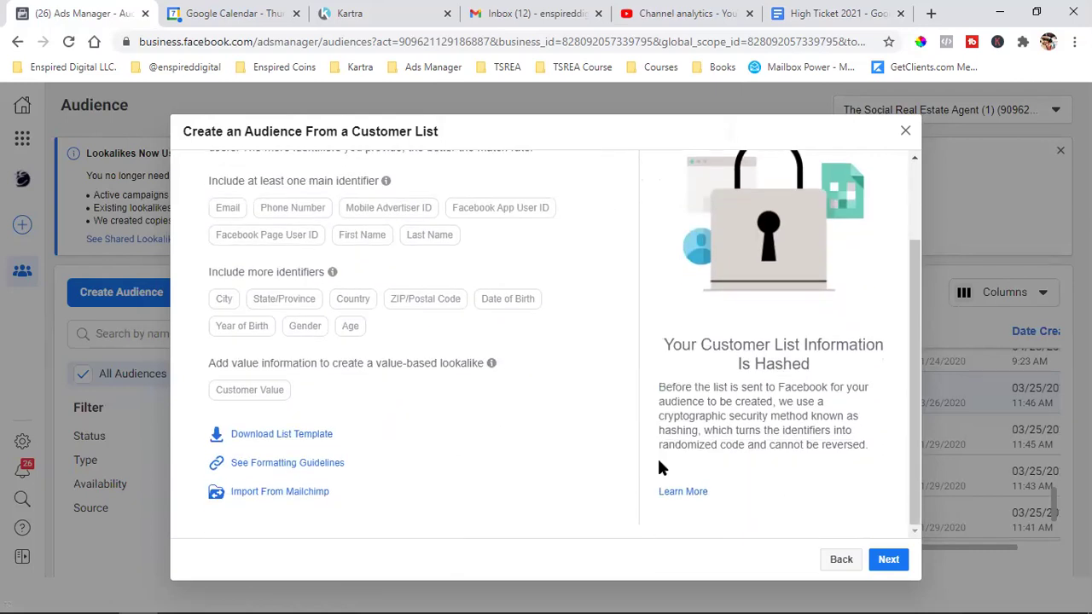
pyautogui.click(888, 559)
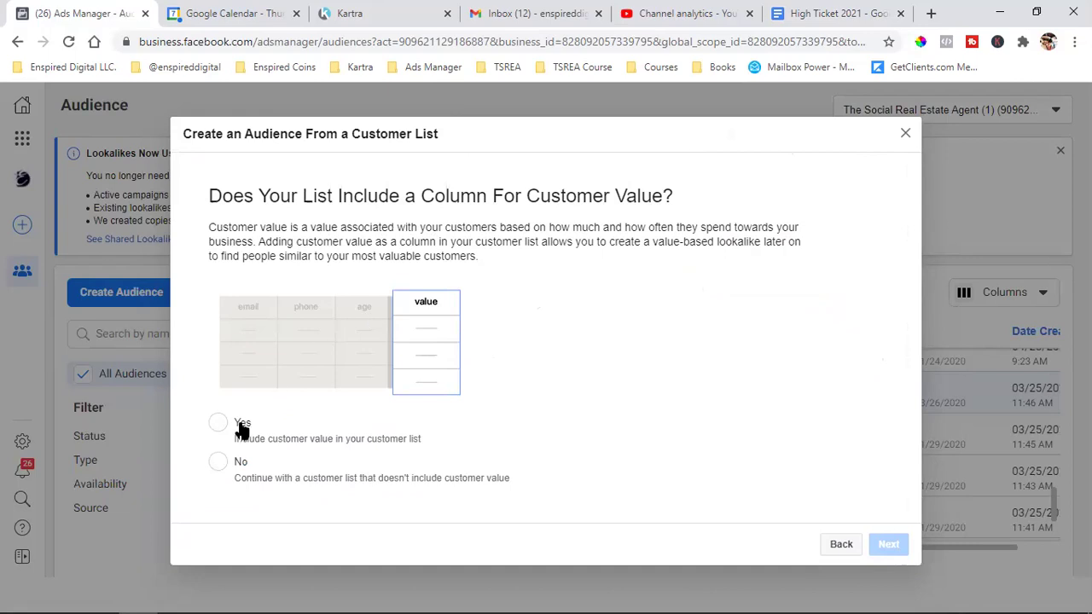
pyautogui.click(220, 426)
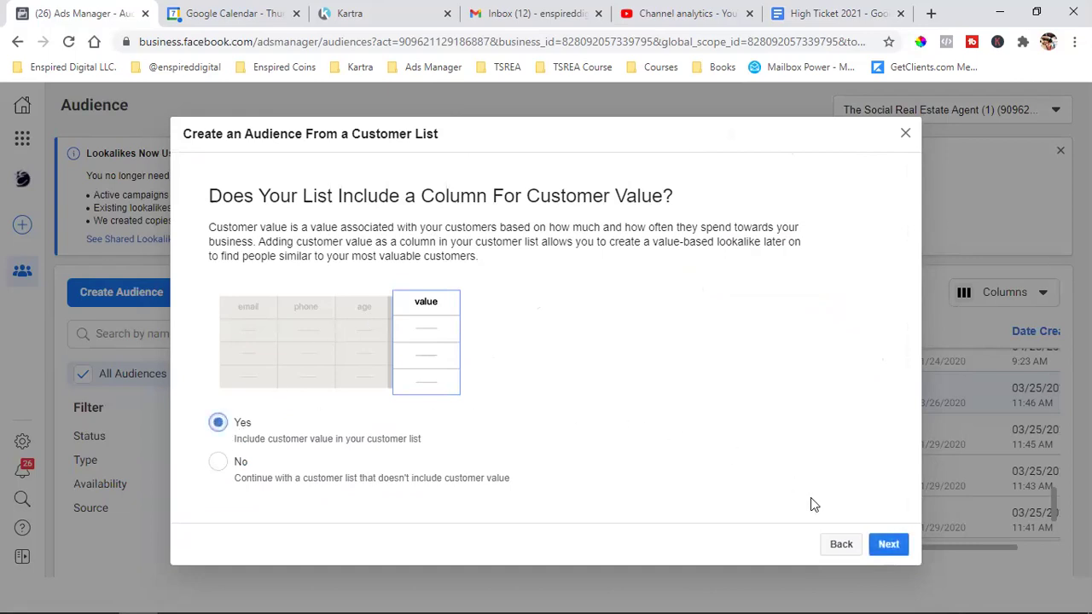
# Continue to the customer list form, review its file upload and audience name options, and cancel the audience creation
pyautogui.click(878, 546)
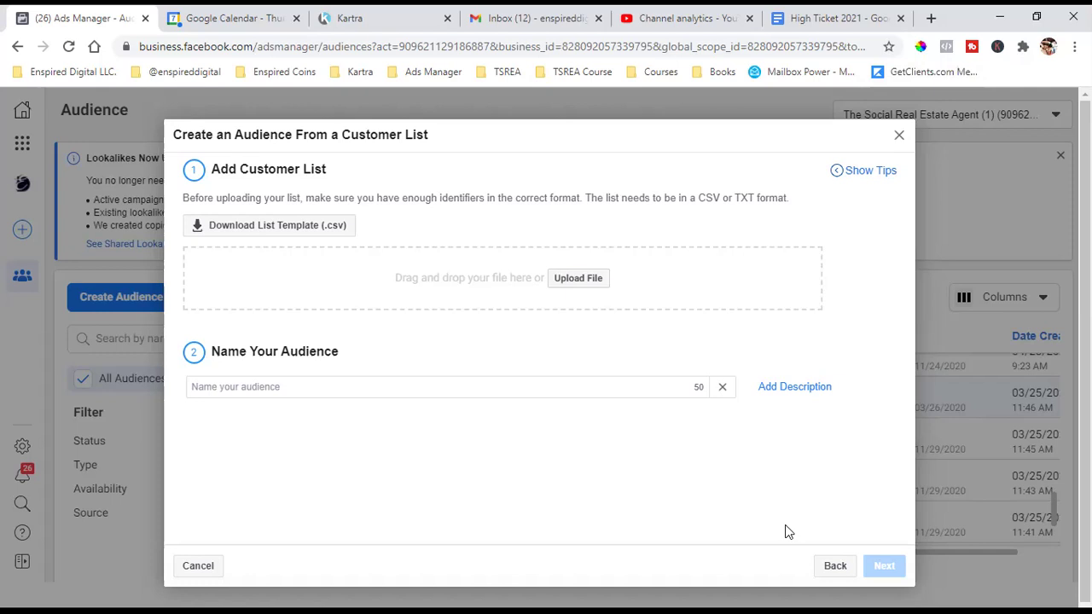
pyautogui.click(575, 280)
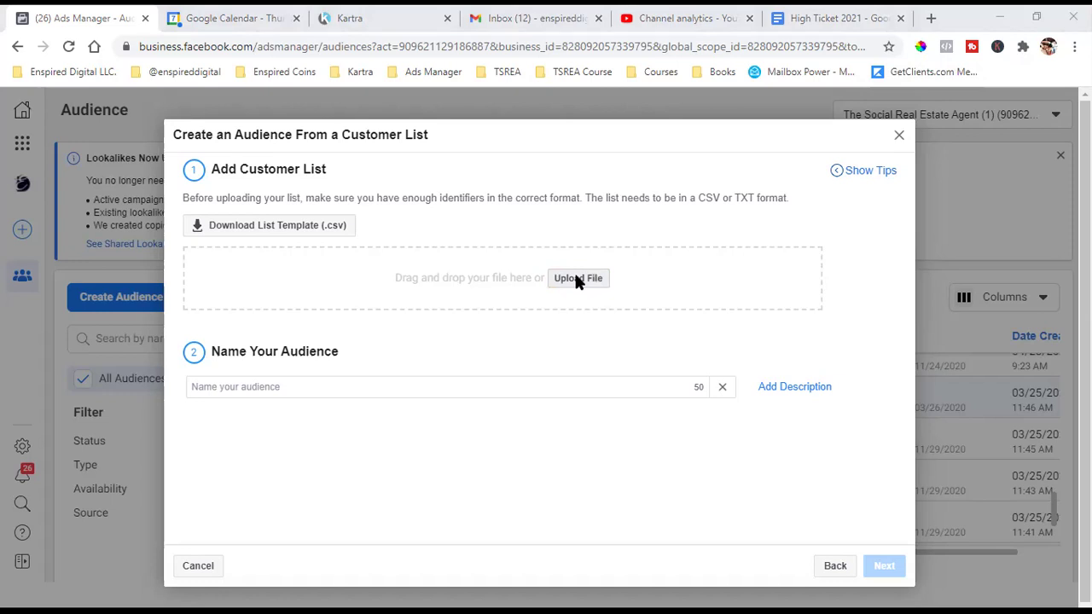
pyautogui.click(236, 389)
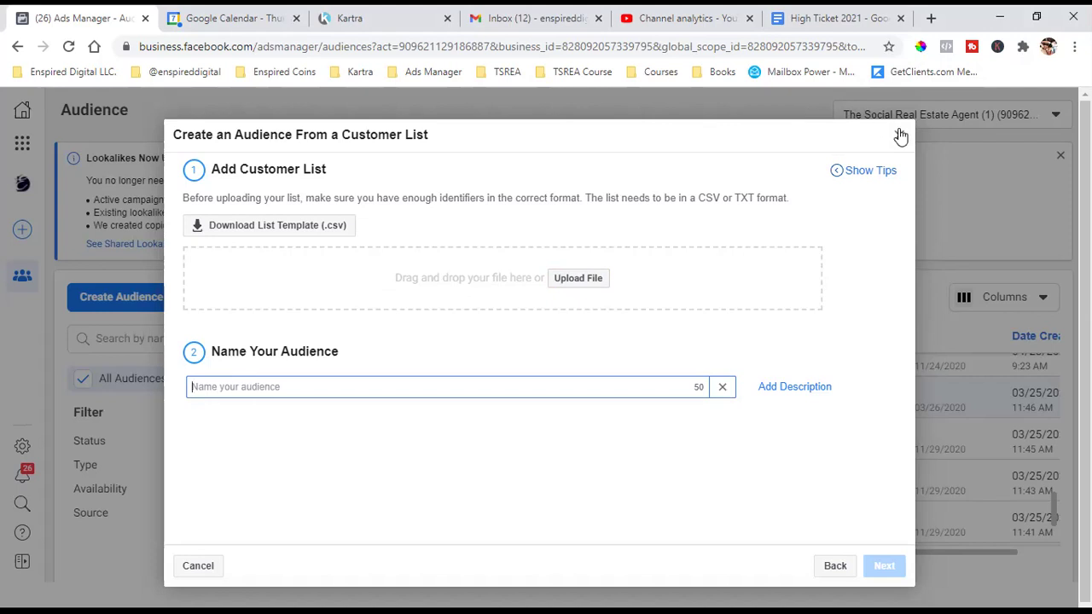
pyautogui.click(194, 568)
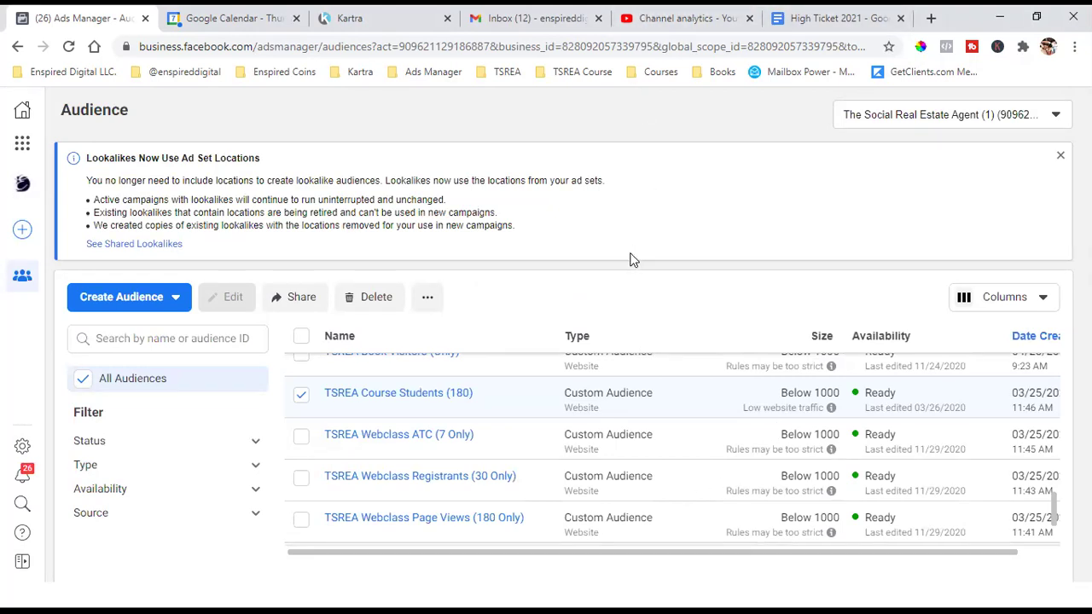
# Switch to the High Ticket 2021 document in Google Docs and examine the 10,000-customer revenue projection, per-sale earnings and investment percentage per sale
pyautogui.click(807, 12)
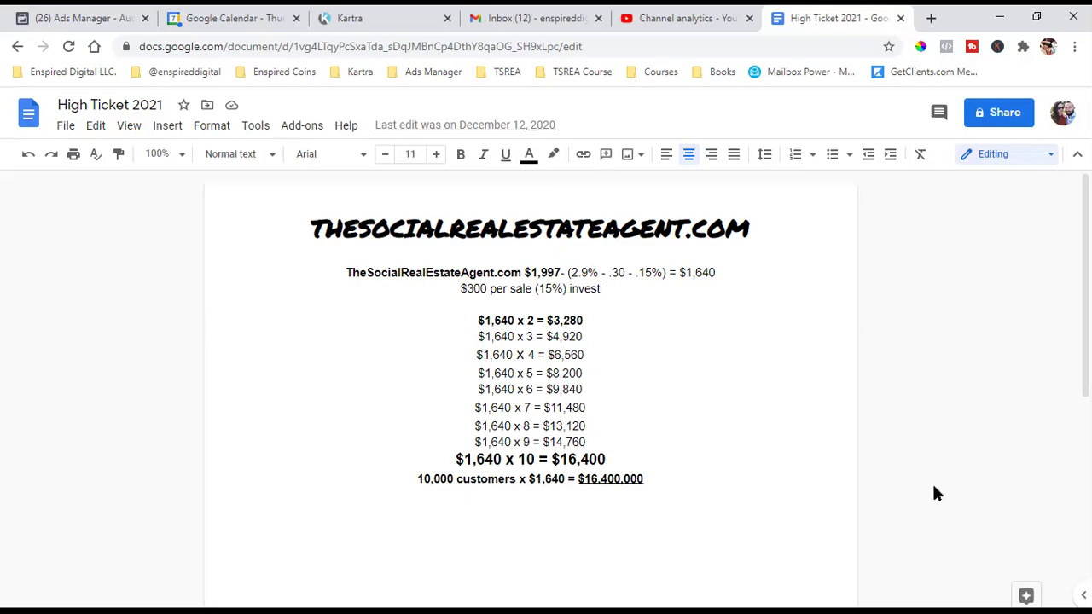
pyautogui.tripleClick(619, 482)
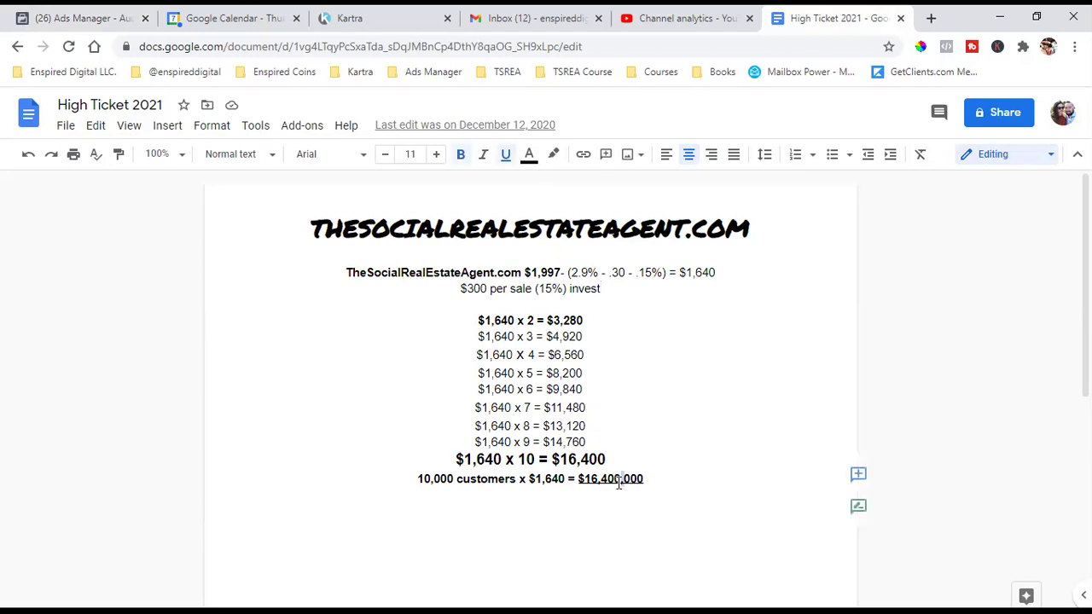
pyautogui.click(500, 481)
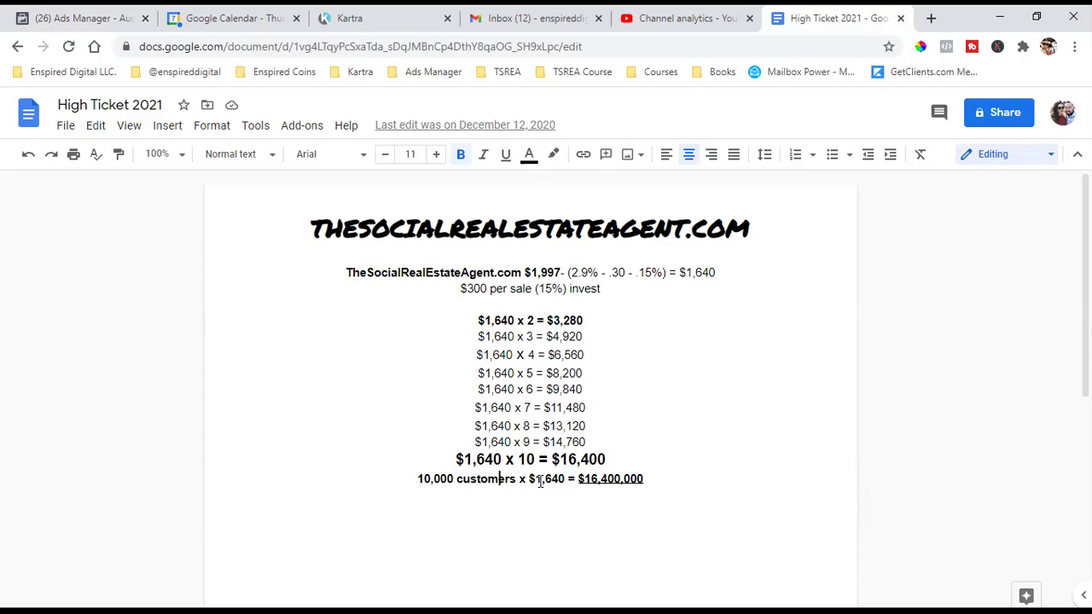
pyautogui.moveTo(536, 480); pyautogui.dragTo(564, 482)
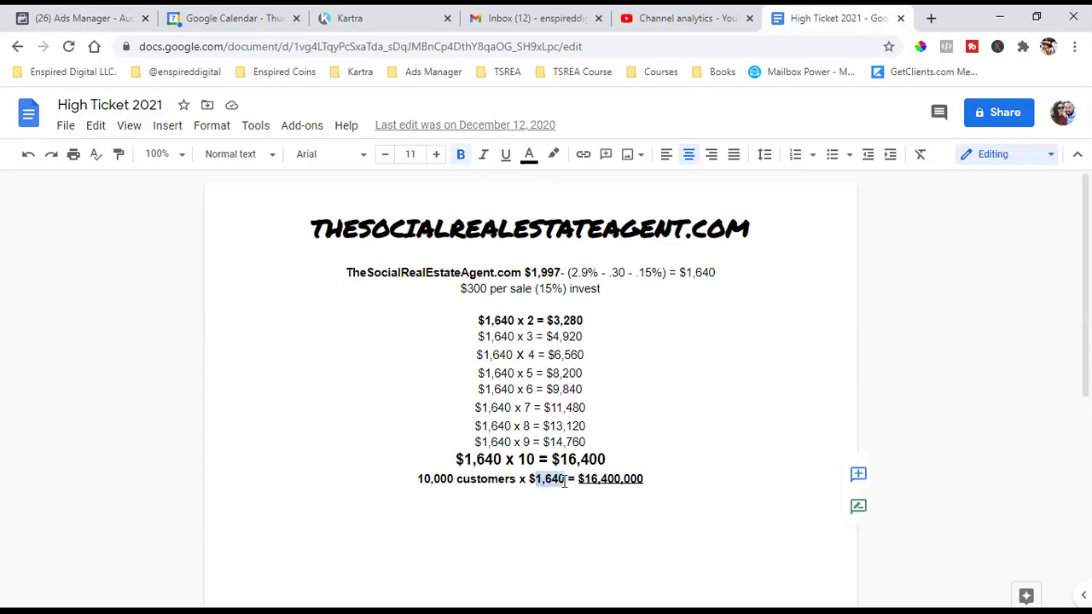
pyautogui.click(515, 319)
pyautogui.moveTo(516, 320); pyautogui.dragTo(476, 321)
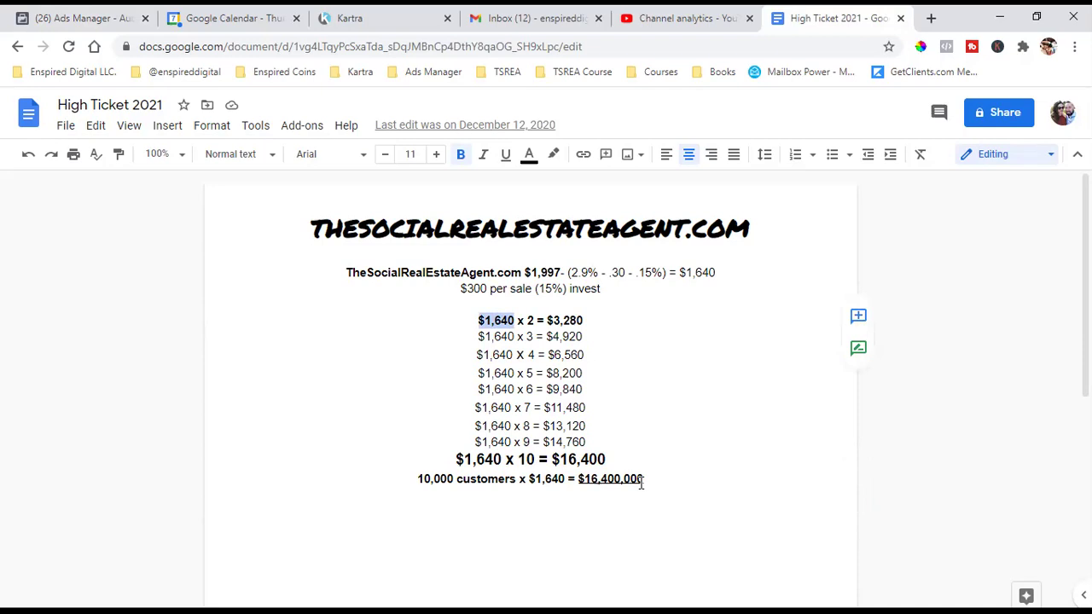
pyautogui.click(565, 275)
pyautogui.moveTo(565, 288); pyautogui.dragTo(547, 286)
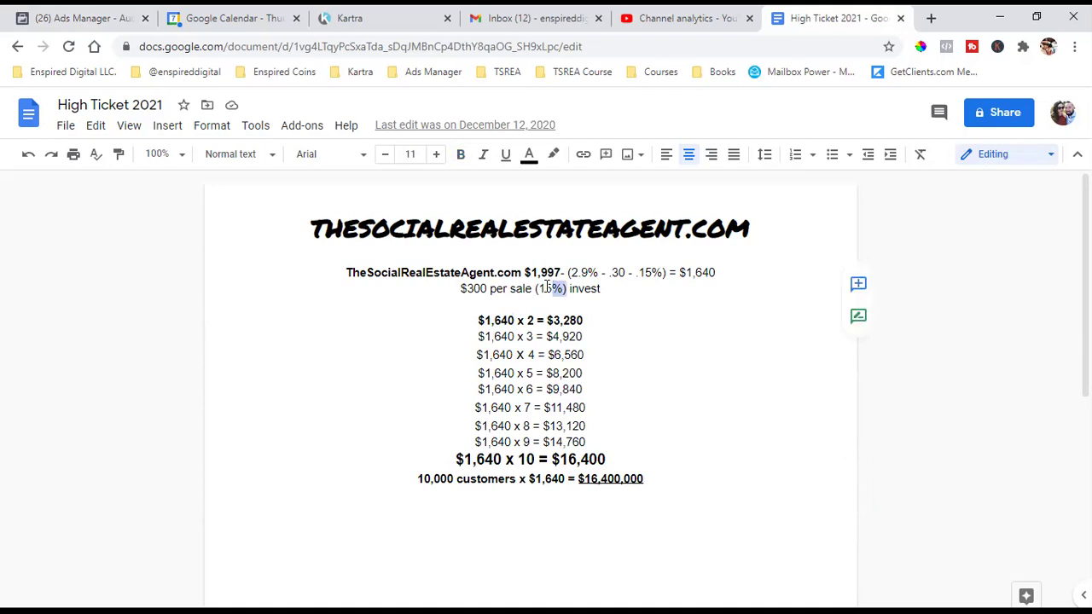